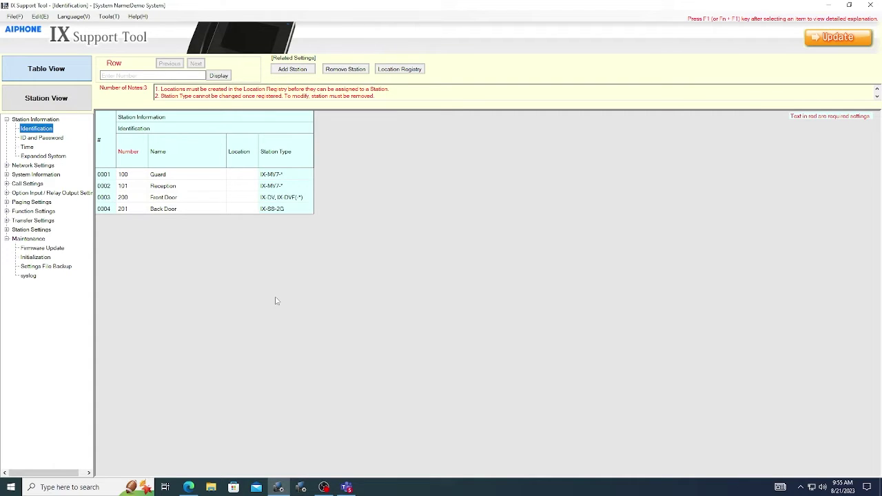
# - Look at the existing systems, select Demo System, then close the selection without switching systems
pyautogui.click(14, 16)
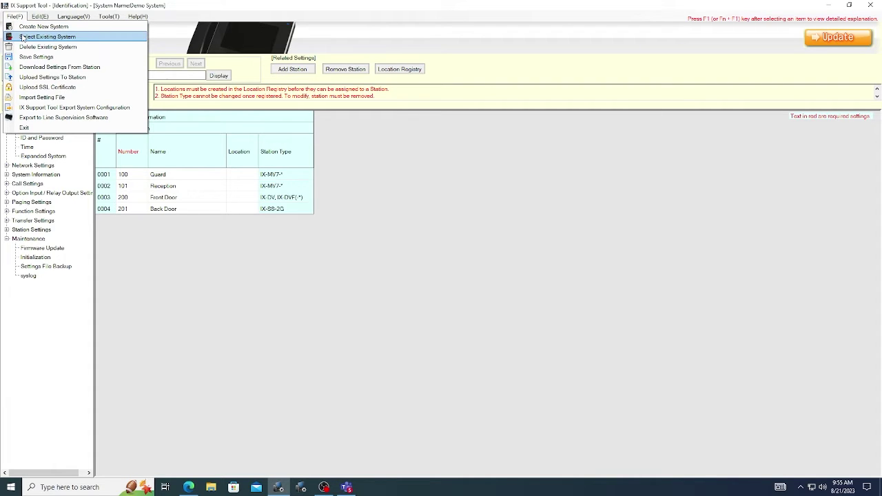
pyautogui.click(23, 37)
pyautogui.click(443, 257)
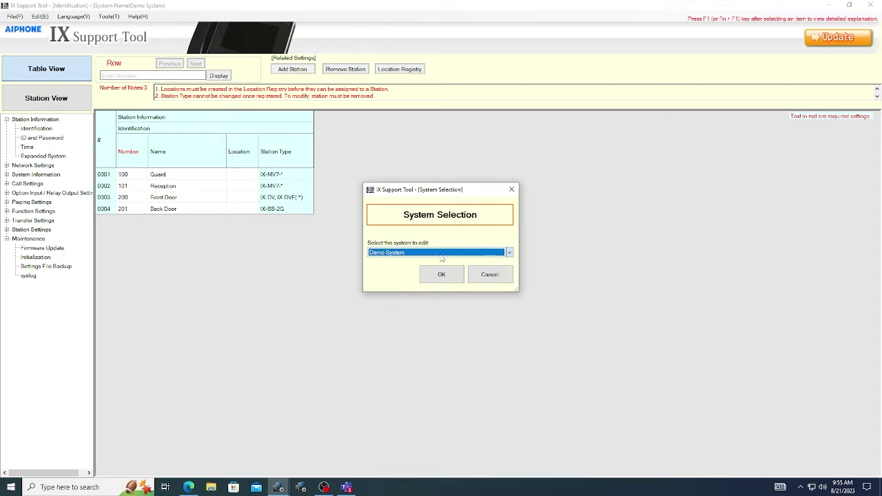
pyautogui.click(490, 275)
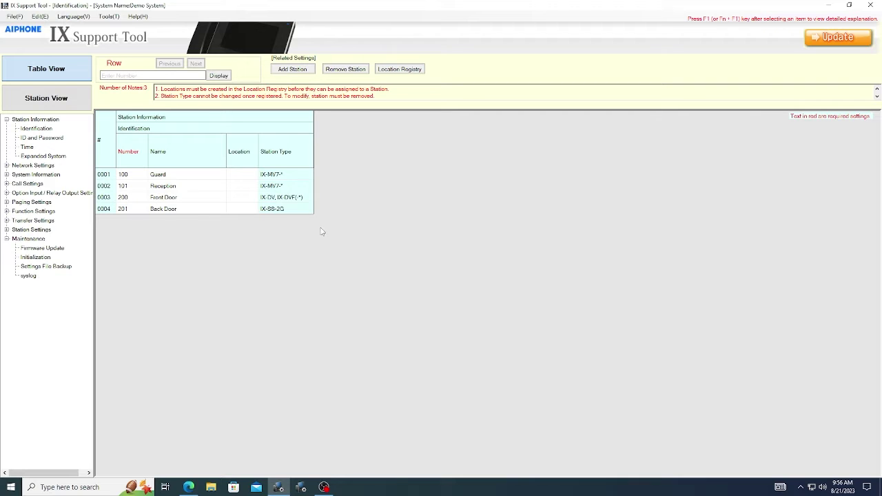
# - Open System Configuration and run a station search that lists seven network stations
pyautogui.click(108, 16)
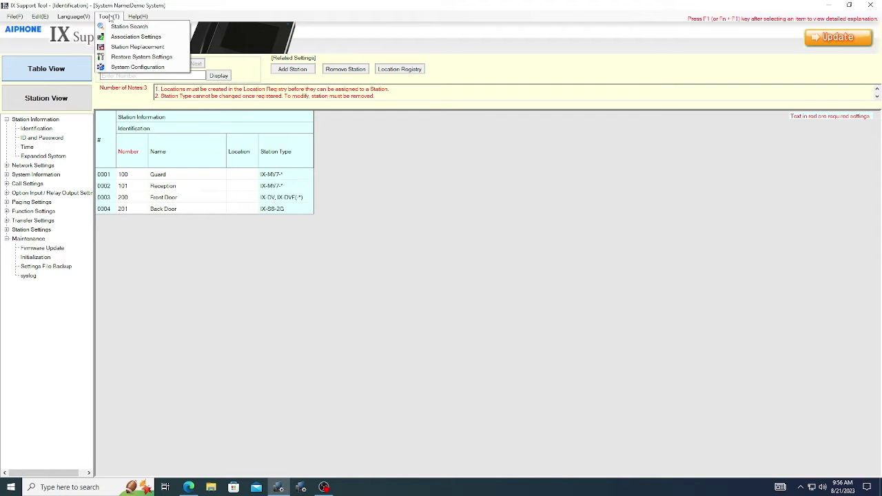
pyautogui.click(135, 67)
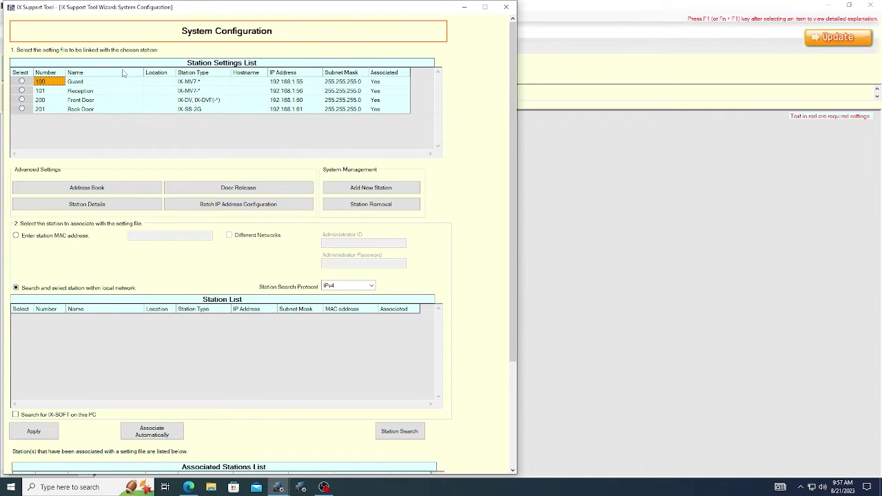
pyautogui.click(401, 432)
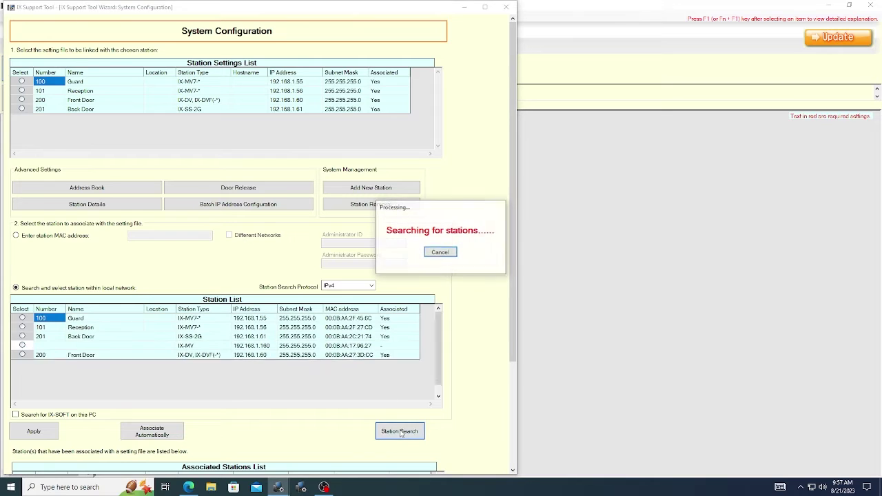
pyautogui.click(452, 253)
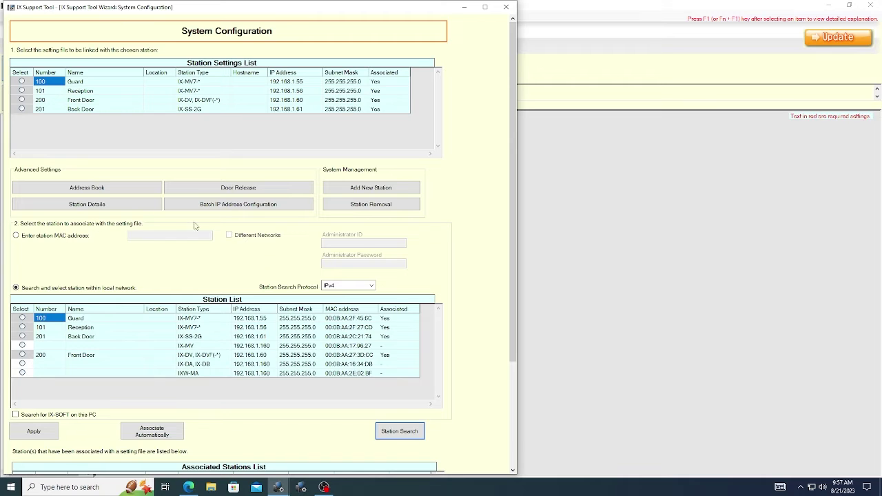
# - Add one each of IX-MV, IX-DA/IX-DB and IXW-MA stations, numbered 0005–0007
pyautogui.click(367, 192)
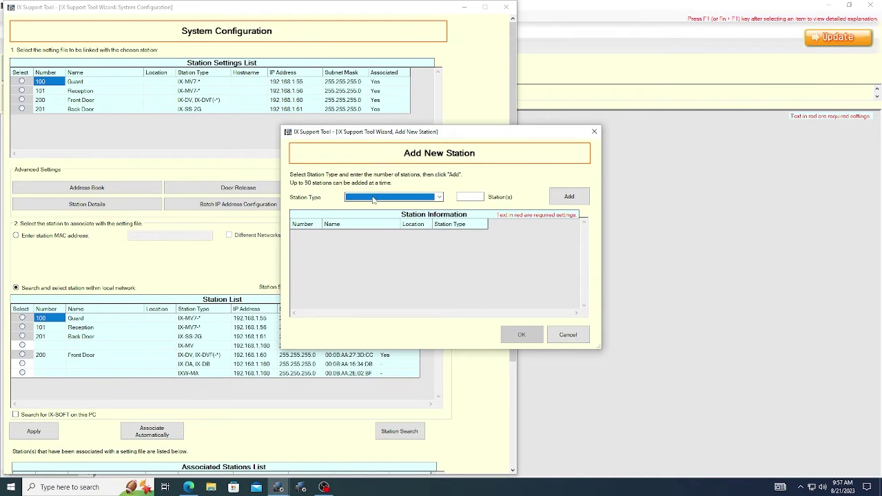
pyautogui.click(372, 198)
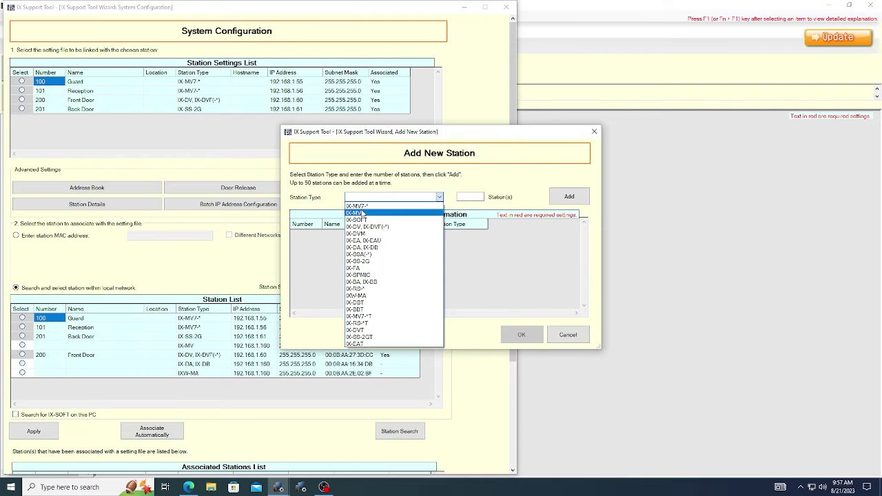
pyautogui.click(355, 213)
pyautogui.click(467, 197)
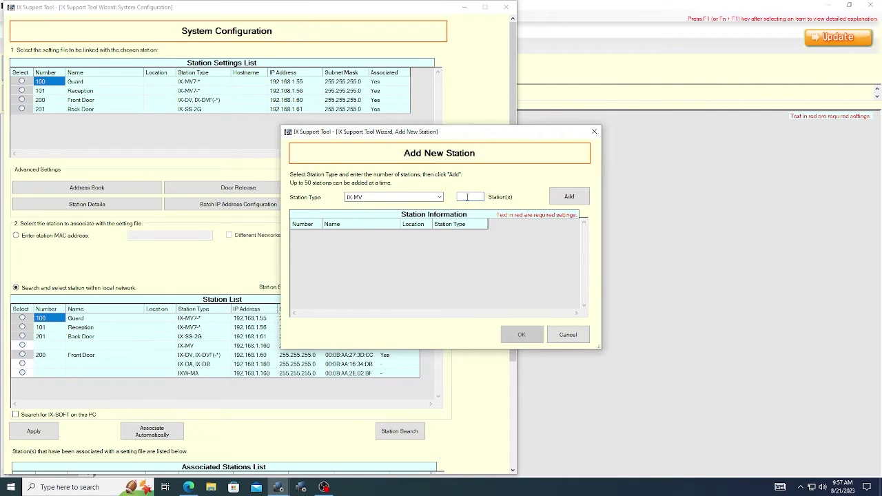
pyautogui.write('1')
pyautogui.click(568, 199)
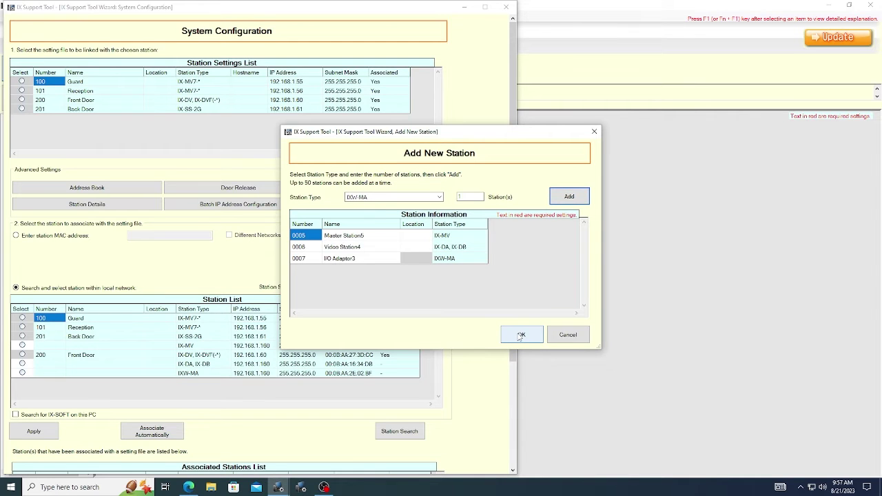
pyautogui.click(521, 335)
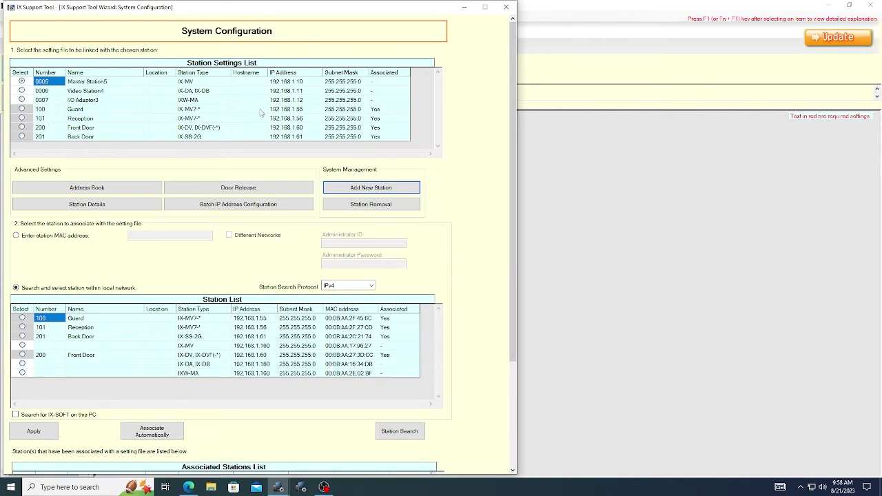
# - Number, name and address the new stations: 102 Manager, 202 Interior Door, 300 Door Release Adaptor, 192.168.1.57–59
pyautogui.click(97, 205)
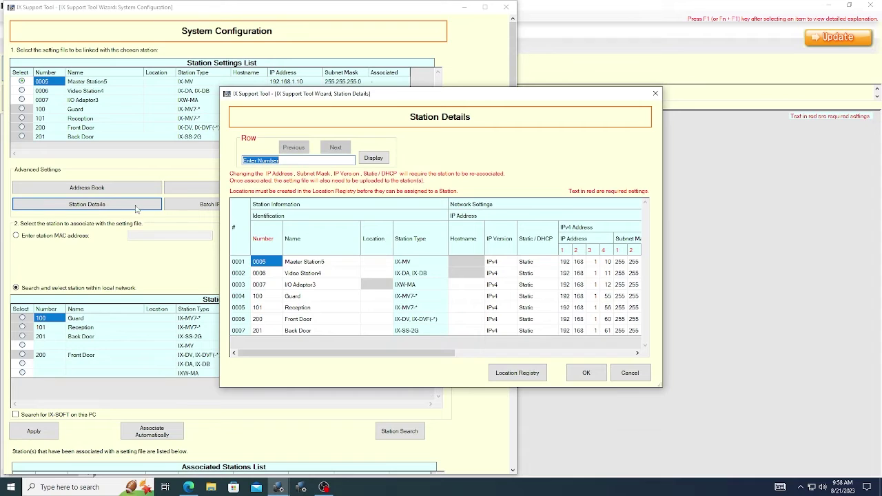
pyautogui.click(267, 265)
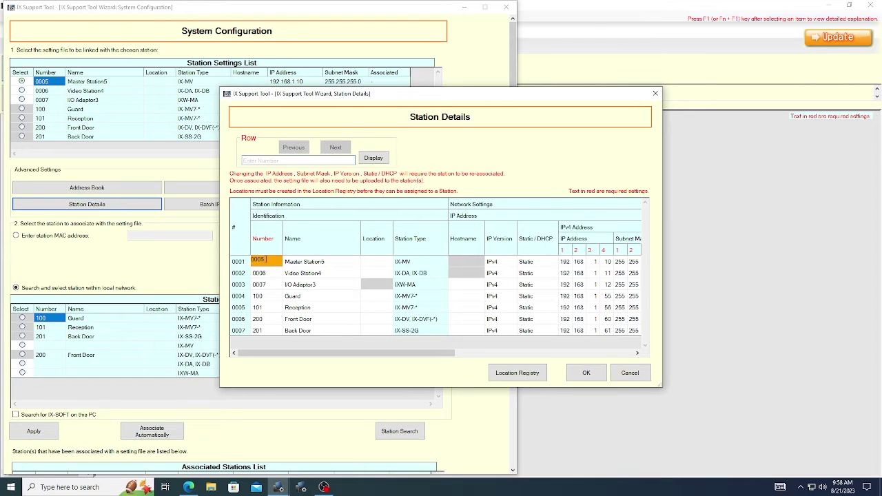
pyautogui.press('BackSpace')
pyautogui.write('00')
pyautogui.press('Tab')
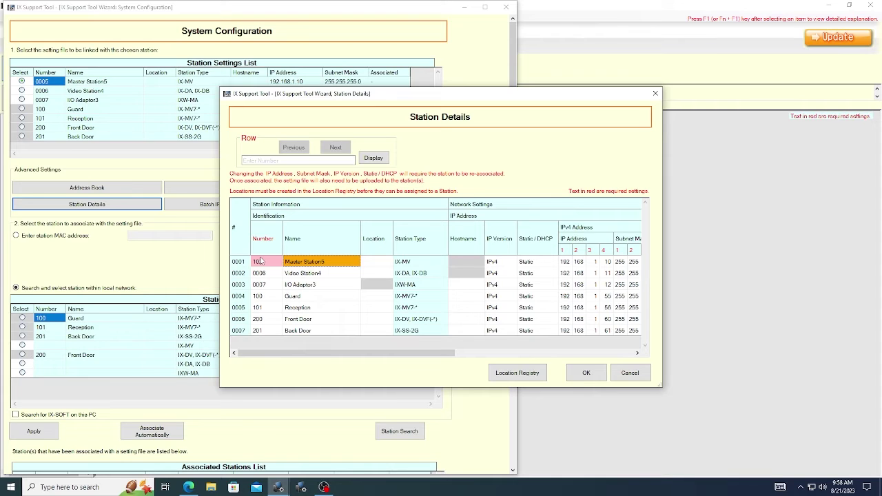
pyautogui.write('Manag')
pyautogui.write('er')
pyautogui.press('Tab')
pyautogui.press('Tab')
pyautogui.press('Tab')
pyautogui.press('Tab')
pyautogui.press('Tab')
pyautogui.press('Tab')
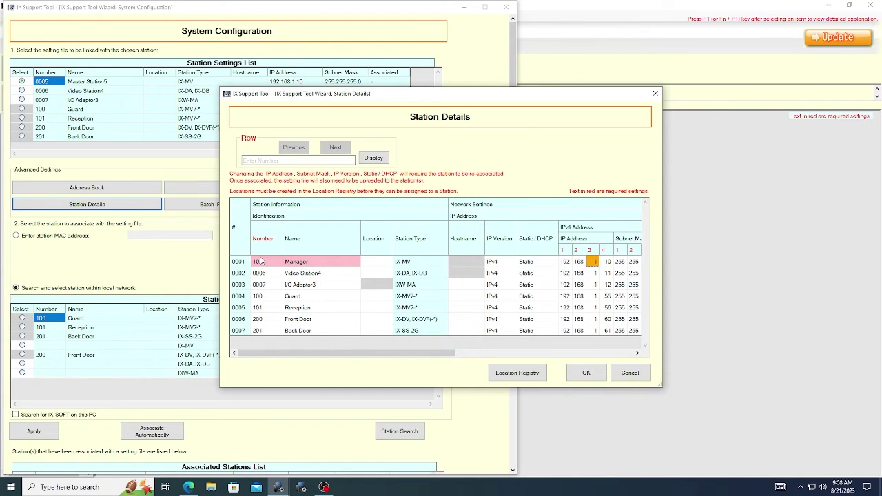
pyautogui.press('Tab')
pyautogui.write('57')
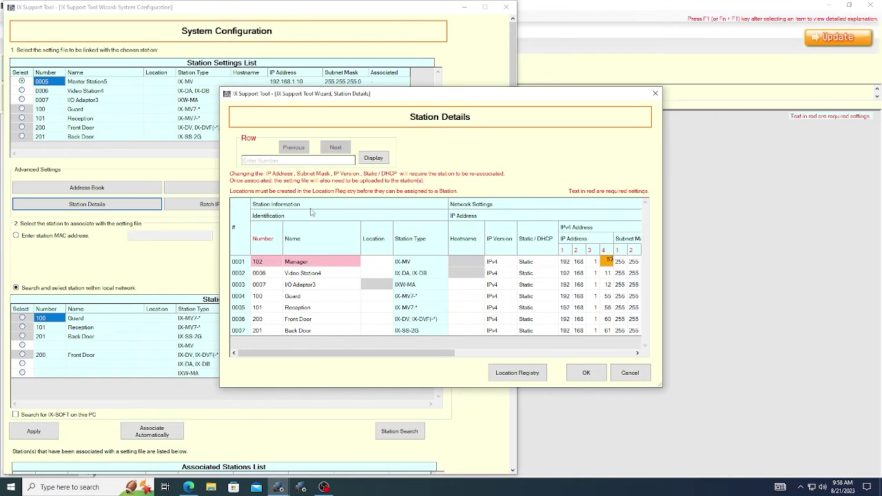
pyautogui.click(576, 376)
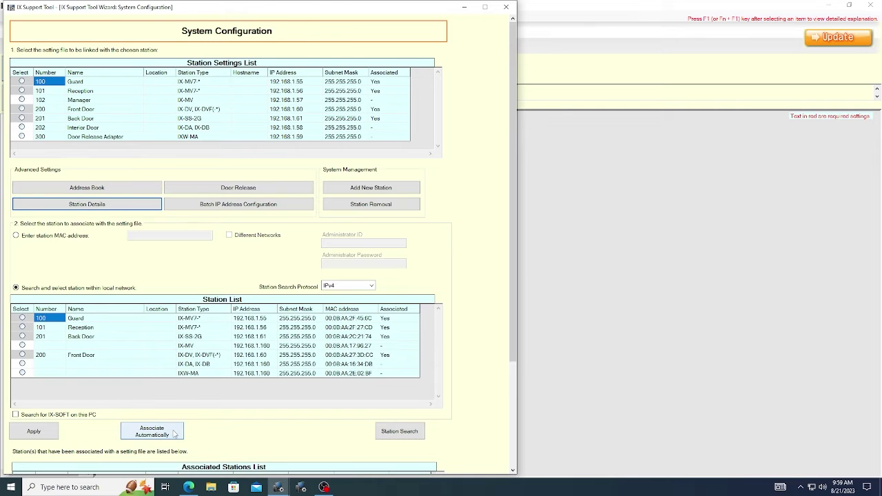
# - Automatically associate all seven stations with their network devices and check each reports Success
pyautogui.click(172, 429)
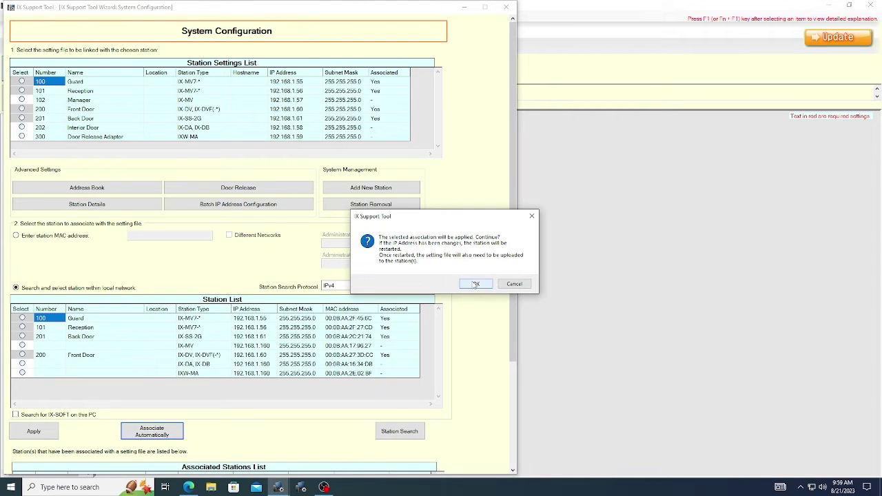
pyautogui.click(475, 285)
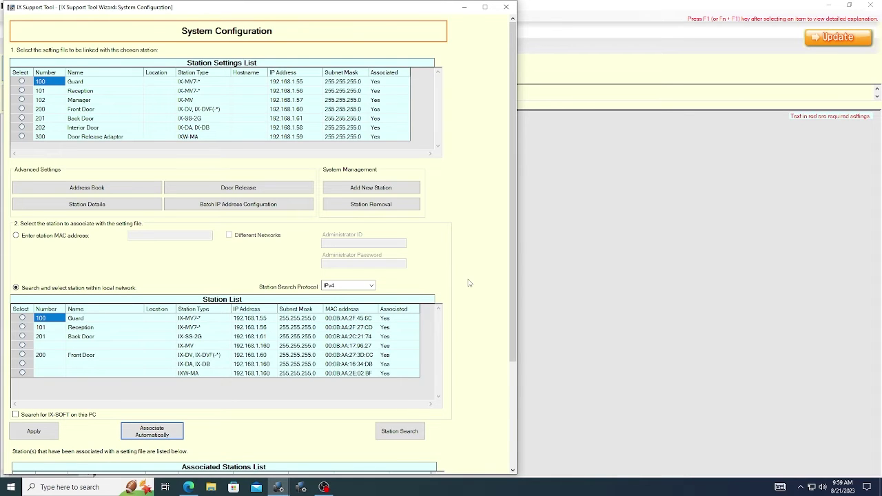
pyautogui.scroll(-1, 469, 282)
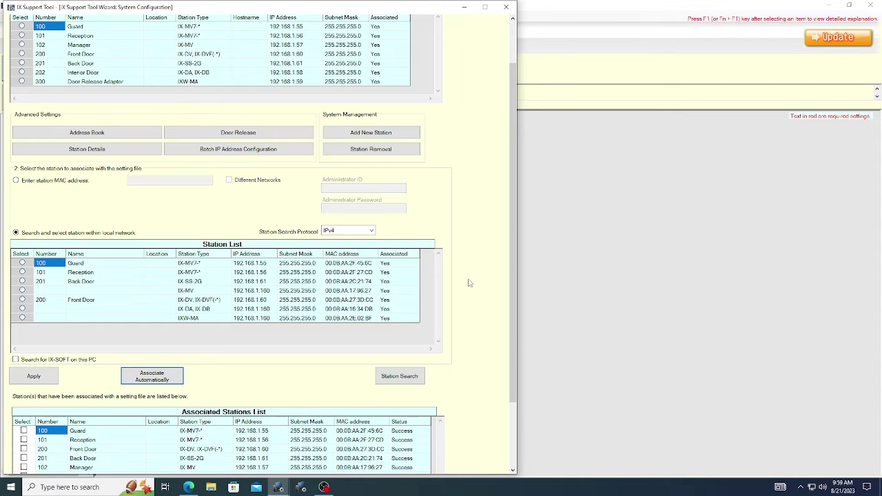
pyautogui.scroll(-1, 469, 283)
pyautogui.scroll(-1, 468, 282)
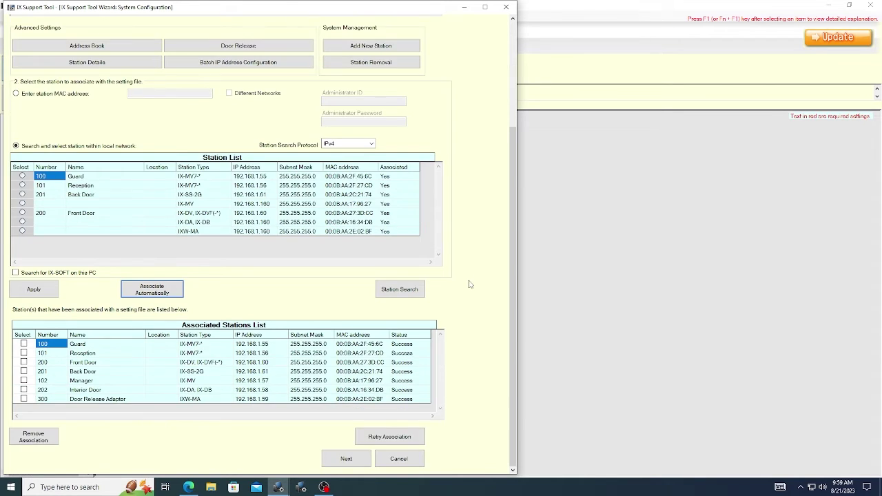
pyautogui.click(346, 459)
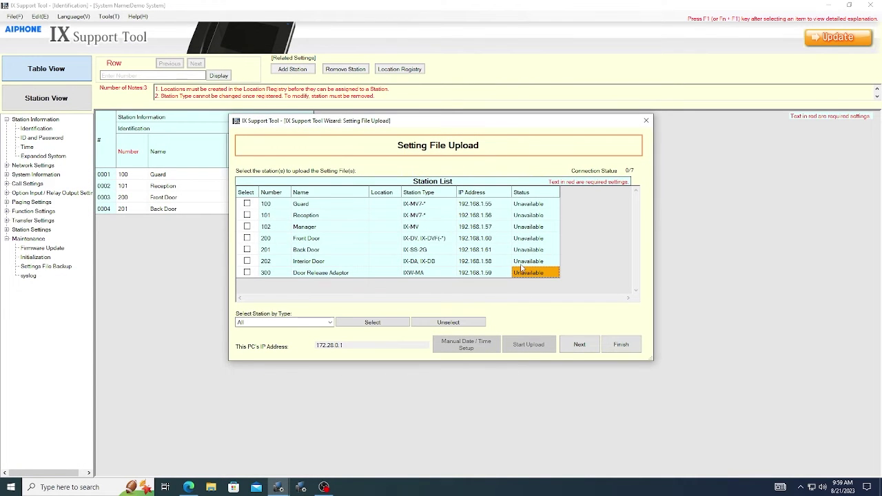
# - Close the Setting File Upload step without uploading any settings
pyautogui.click(609, 343)
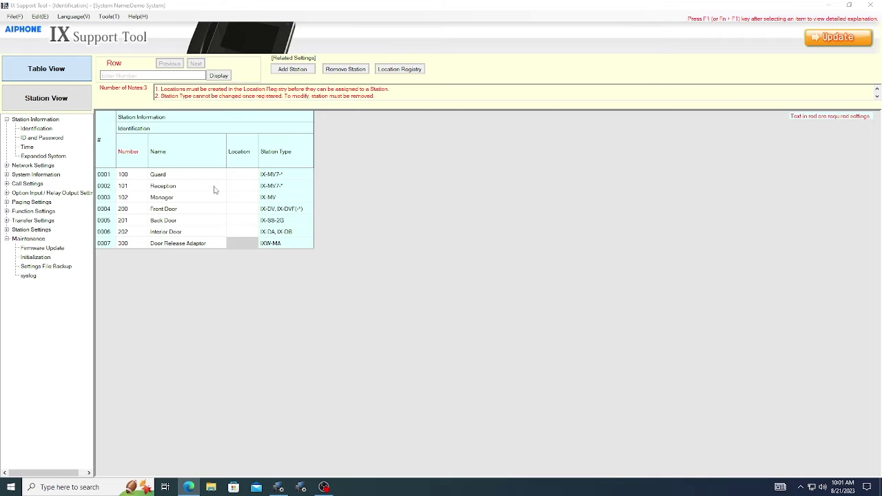
pyautogui.click(32, 147)
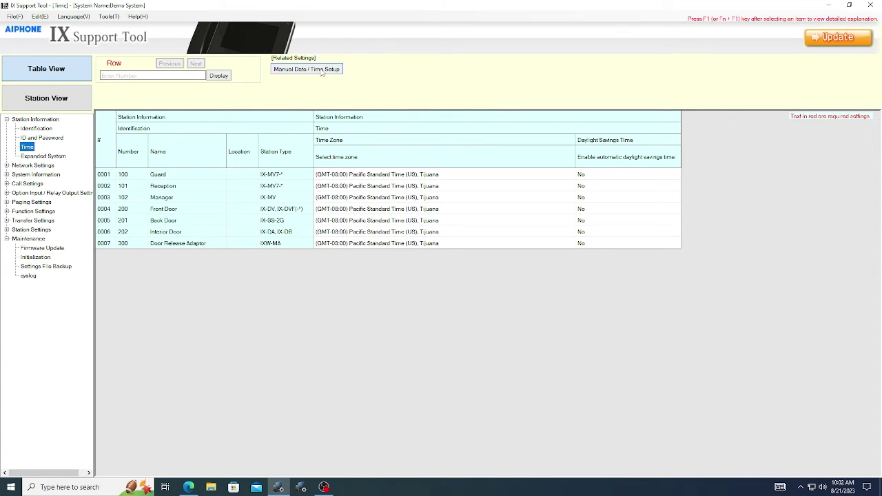
pyautogui.click(322, 72)
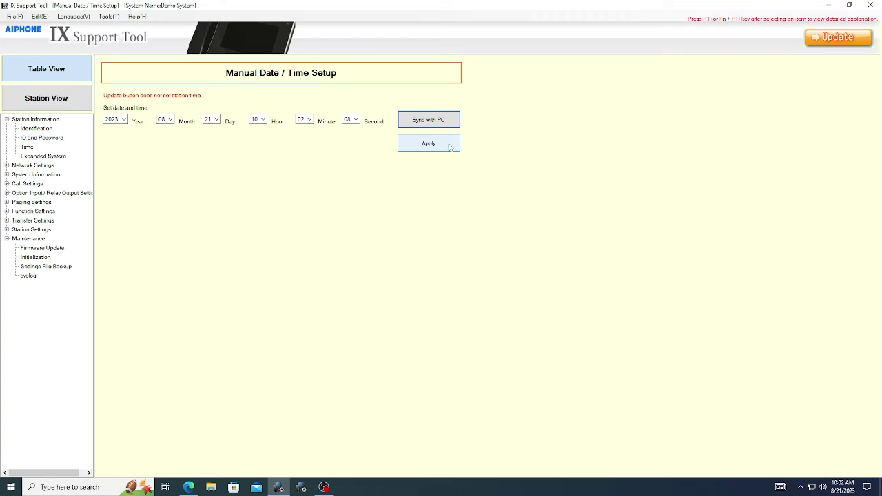
pyautogui.click(449, 146)
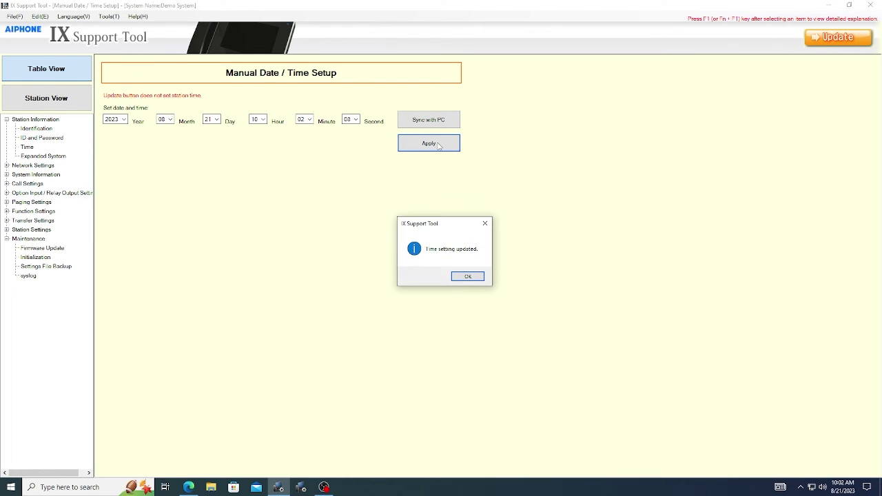
pyautogui.click(467, 277)
pyautogui.click(14, 16)
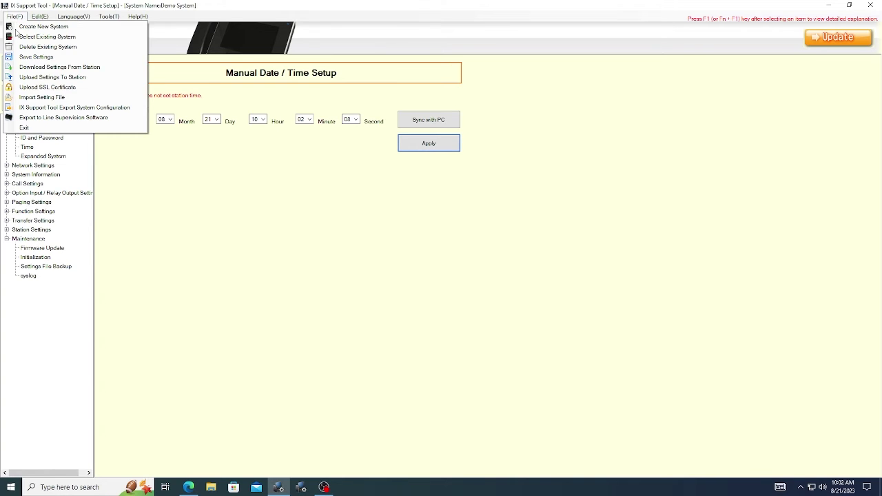
# - Upload the settings file to all seven selected stations, each finishing with Success
pyautogui.click(36, 77)
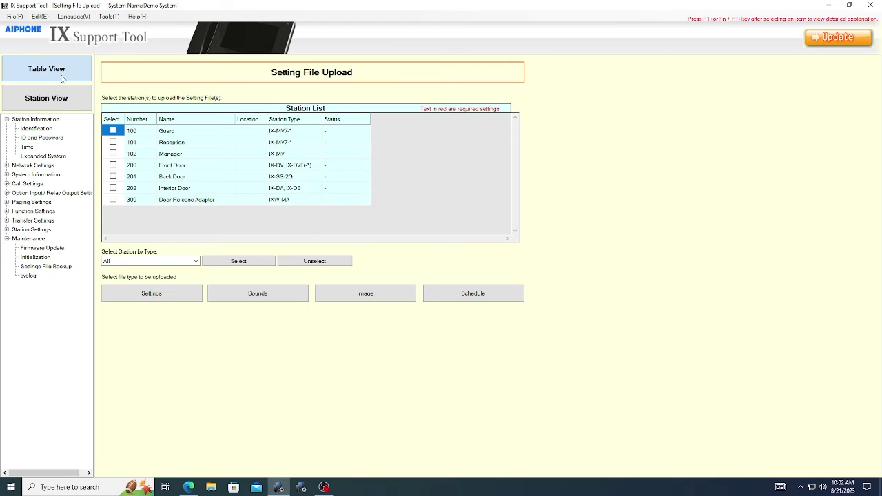
pyautogui.click(238, 262)
pyautogui.click(169, 298)
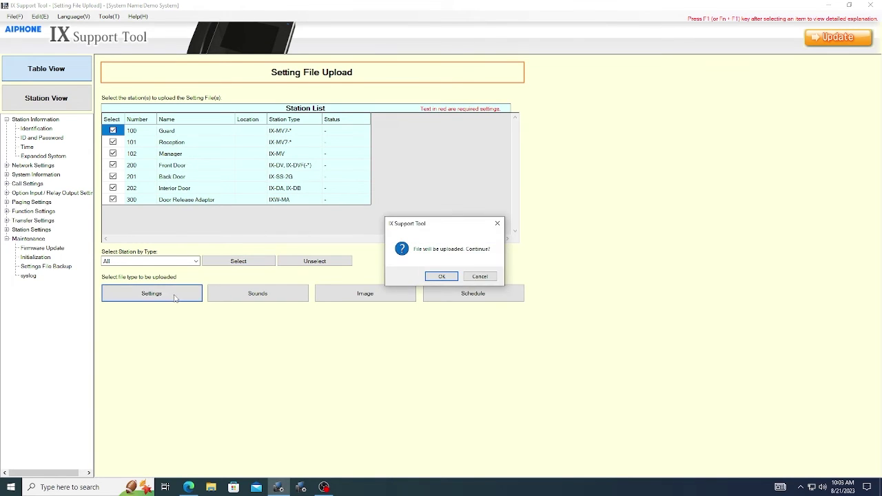
pyautogui.click(442, 276)
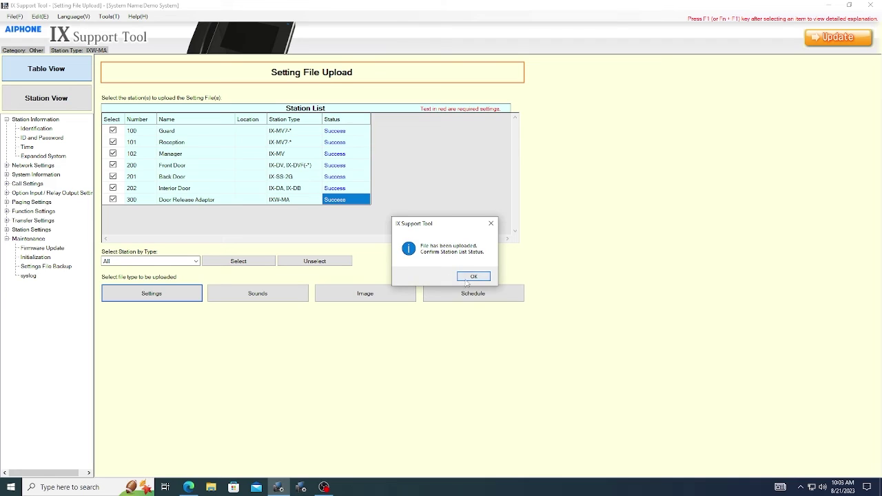
pyautogui.click(469, 277)
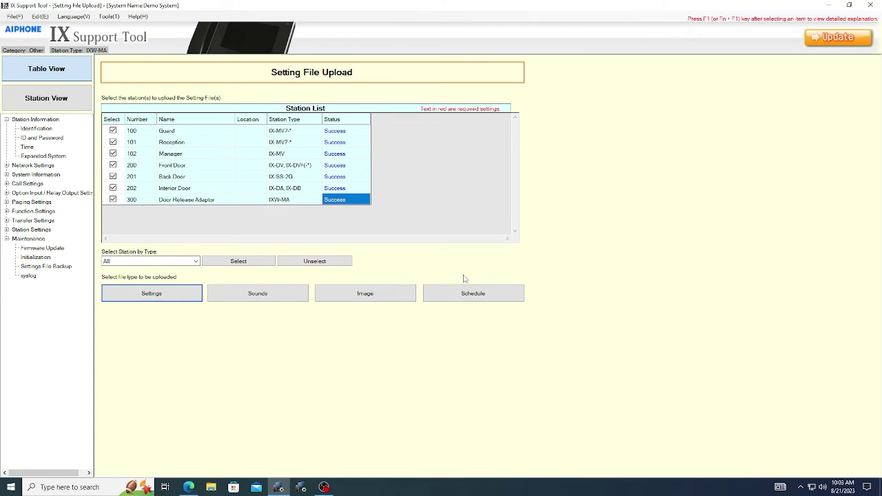